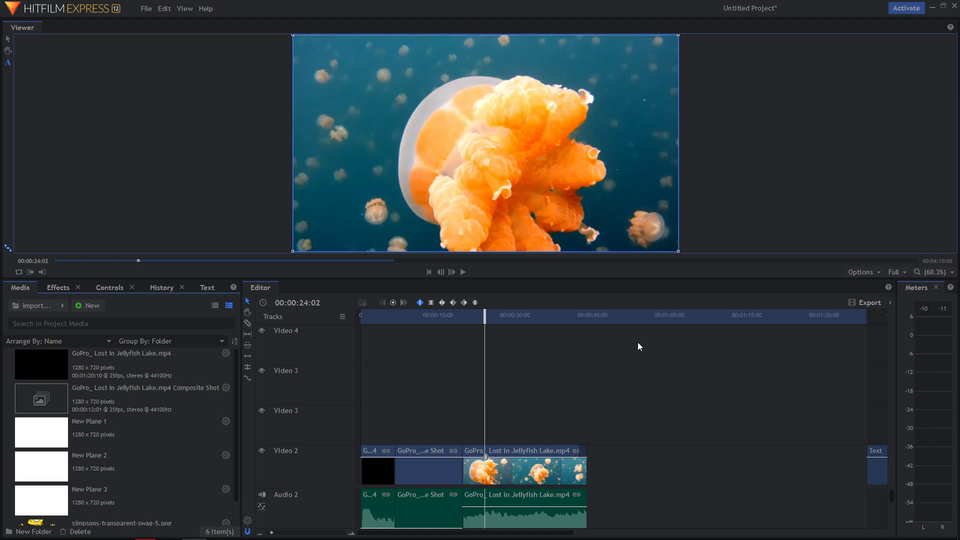
# Step: Move the edit's playhead back to 00:00:22:06
pyautogui.click(475, 317)
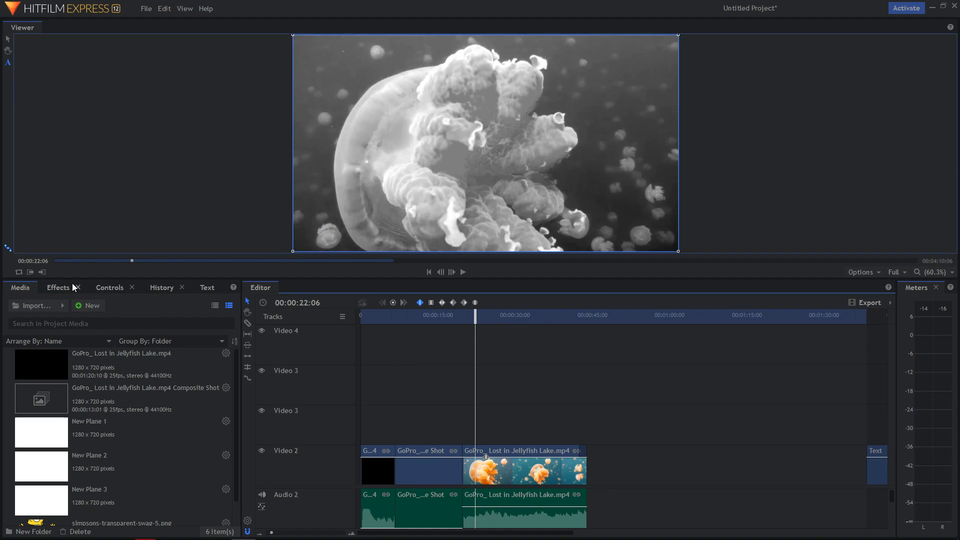
# Step: Create 30-second Composite Shot 2 with default settings and add a grade layer
pyautogui.click(92, 308)
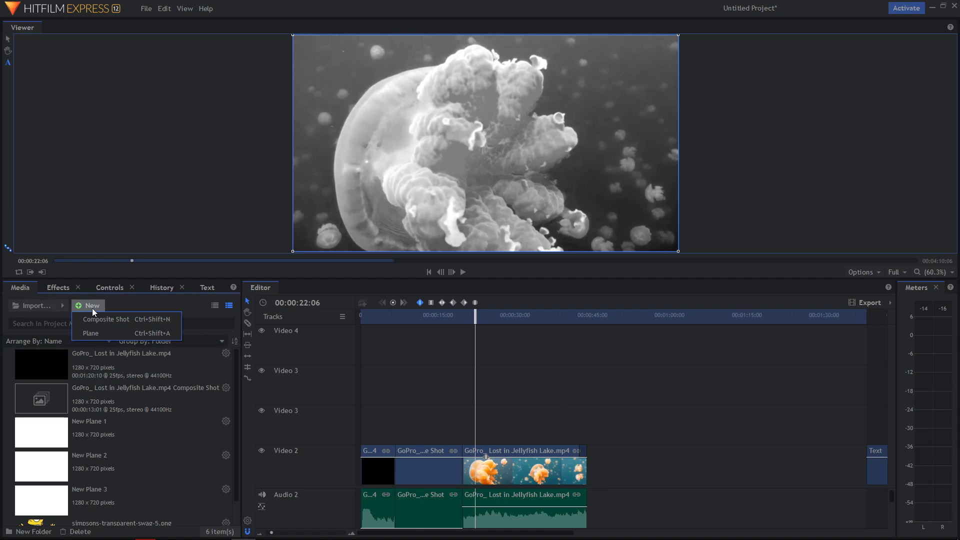
pyautogui.click(101, 319)
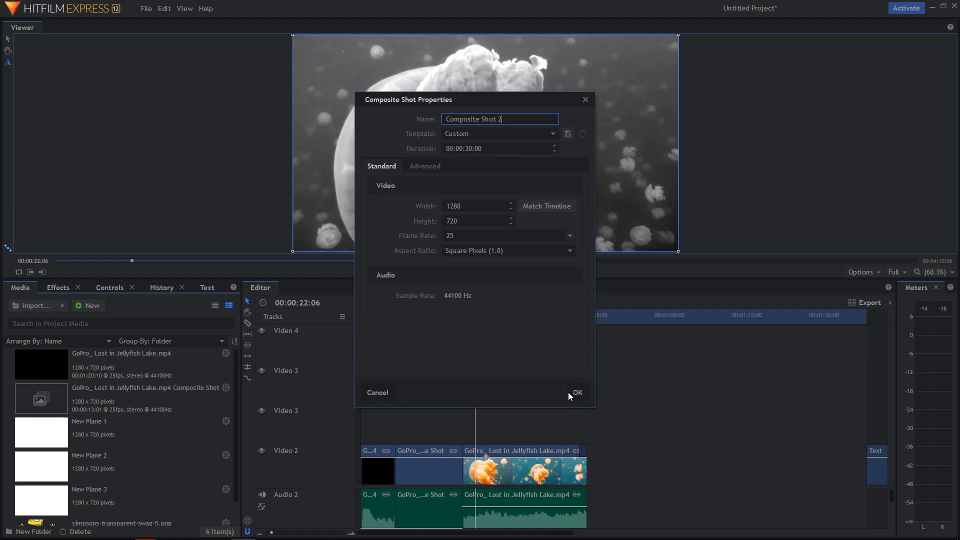
pyautogui.click(575, 392)
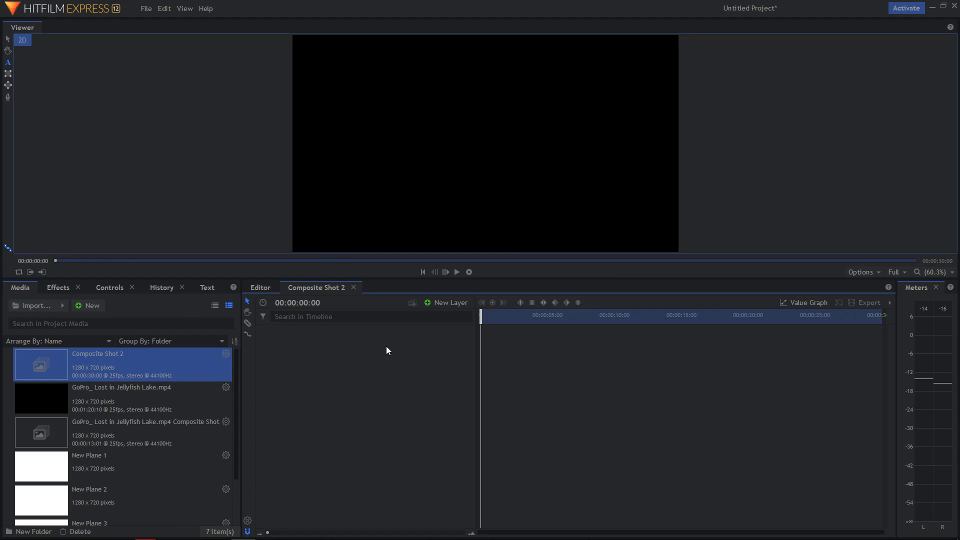
pyautogui.click(451, 302)
pyautogui.click(437, 343)
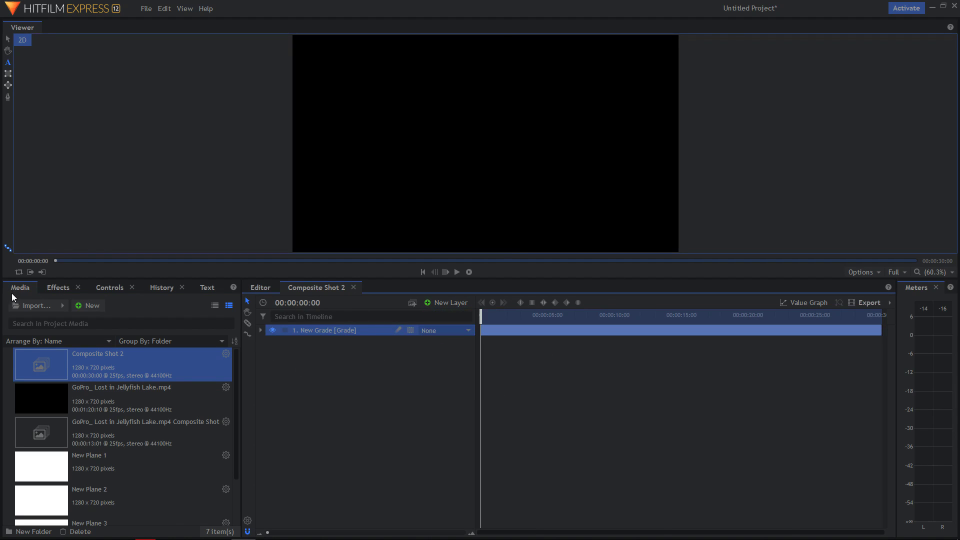
# Step: Place Composite Shot 2 on Video 3, trimmed to end with the jellyfish clip
pyautogui.click(261, 289)
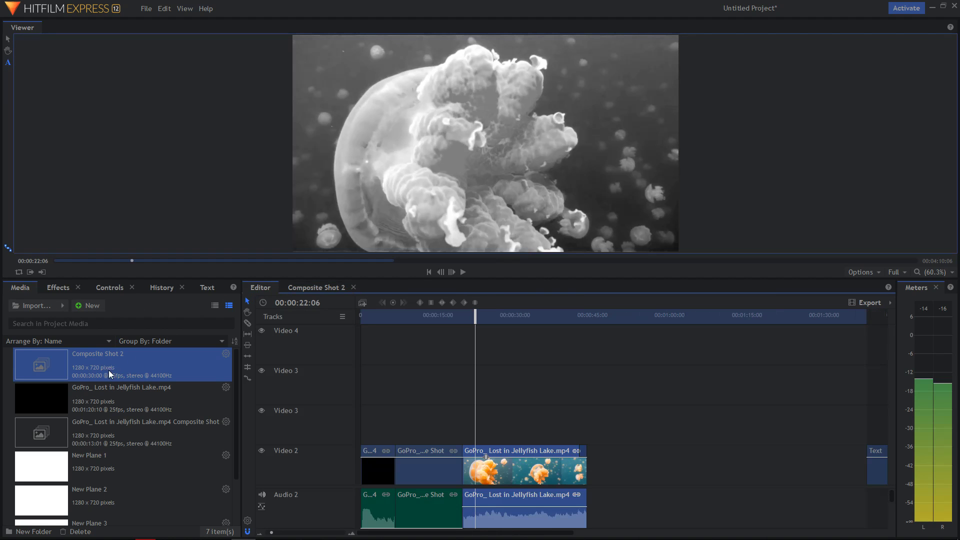
pyautogui.moveTo(131, 364); pyautogui.dragTo(463, 435)
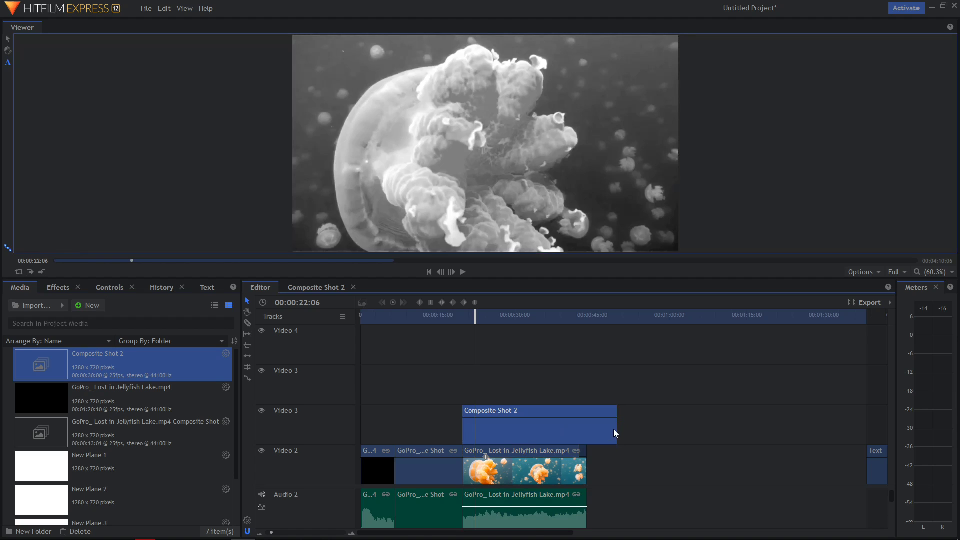
pyautogui.moveTo(617, 431); pyautogui.dragTo(587, 433)
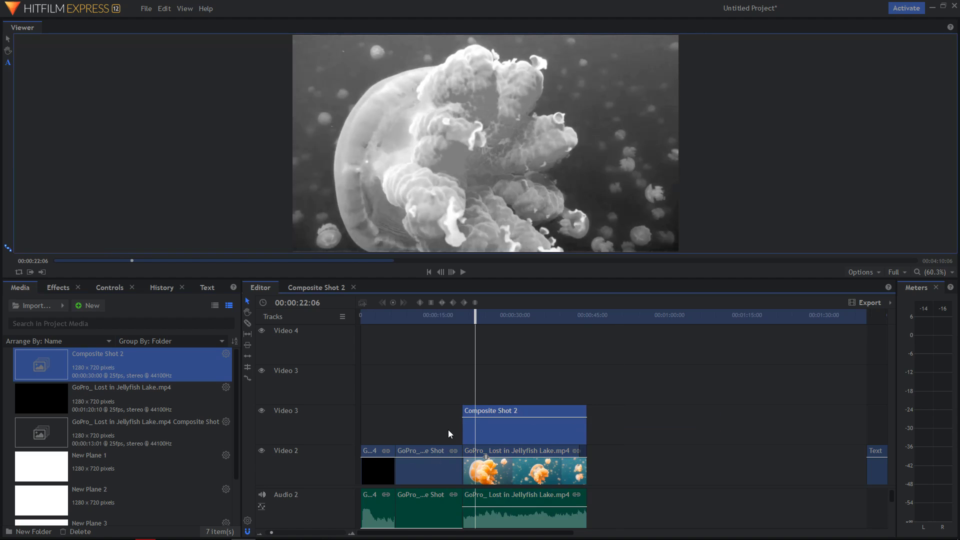
# Step: Find the Timecode effect by searching "time" and apply it to Composite Shot 2
pyautogui.click(61, 288)
pyautogui.doubleClick(55, 309)
pyautogui.write('timer')
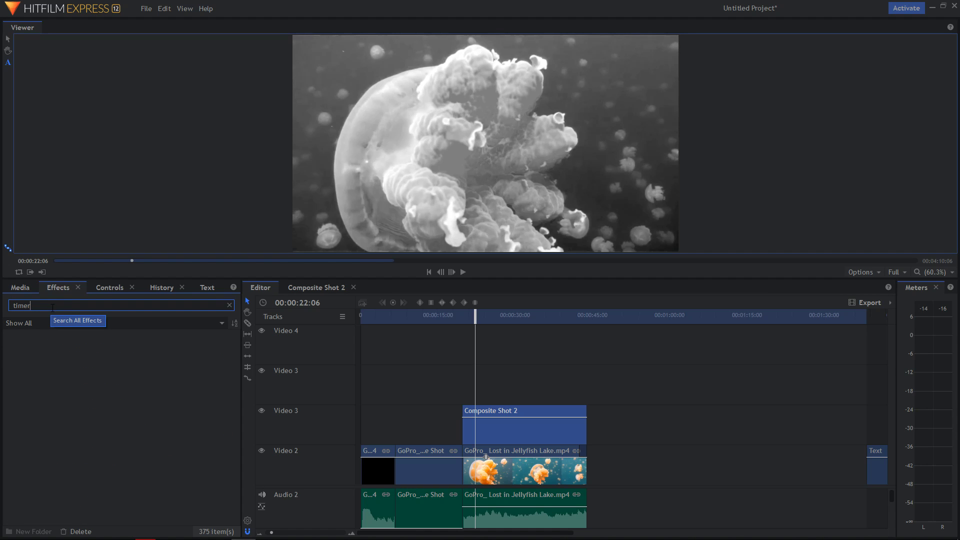
pyautogui.press('BackSpace')
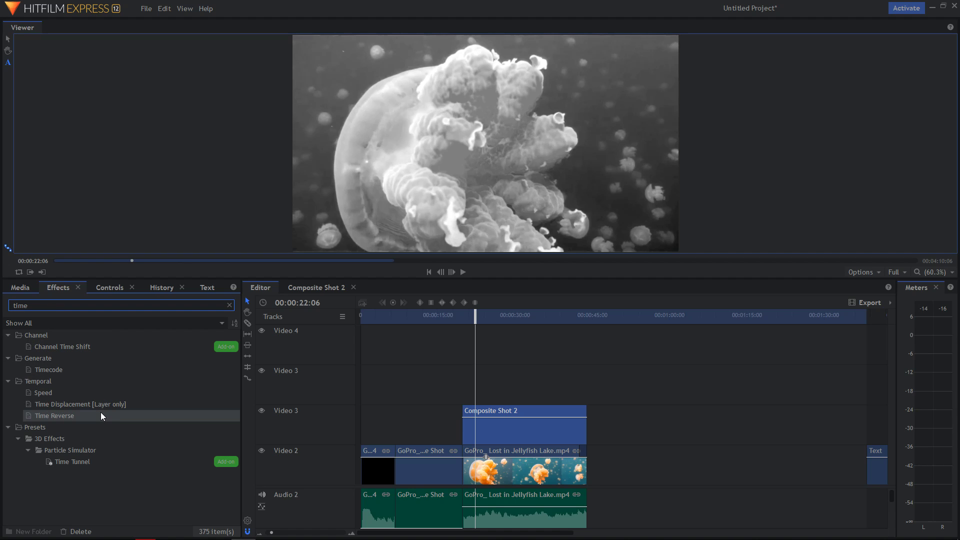
pyautogui.click(97, 369)
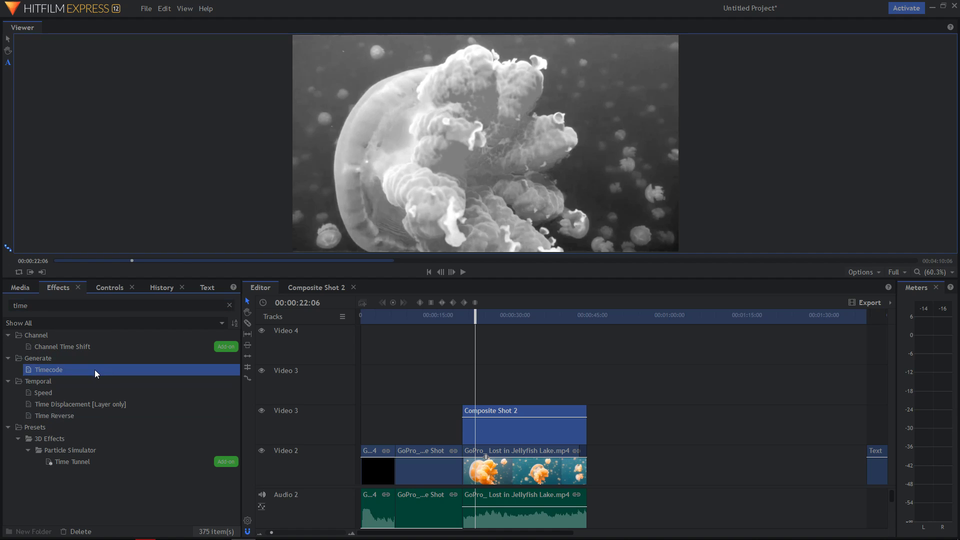
pyautogui.moveTo(72, 369); pyautogui.dragTo(483, 436)
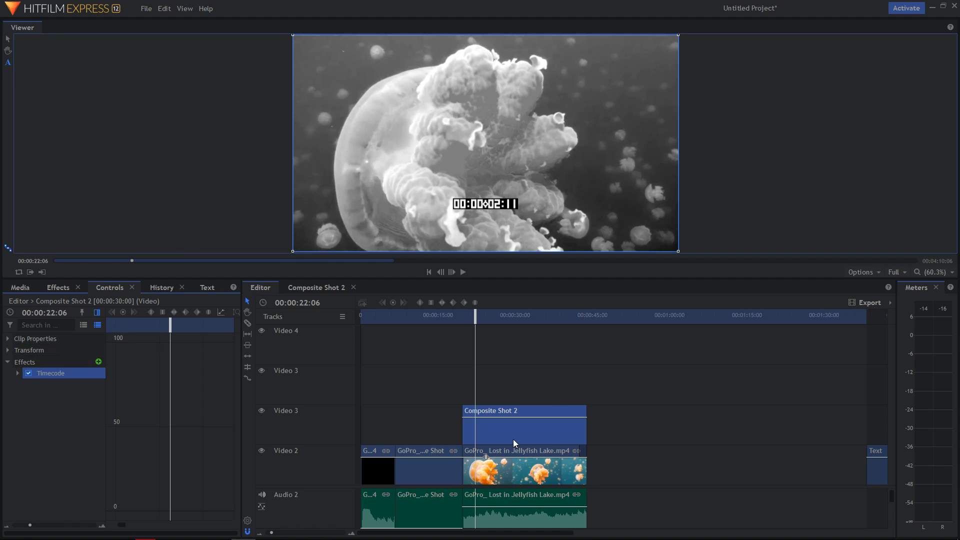
# Step: Set Composite Shot 2's Transform Scale to 173% and Position to -66, 119
pyautogui.click(9, 361)
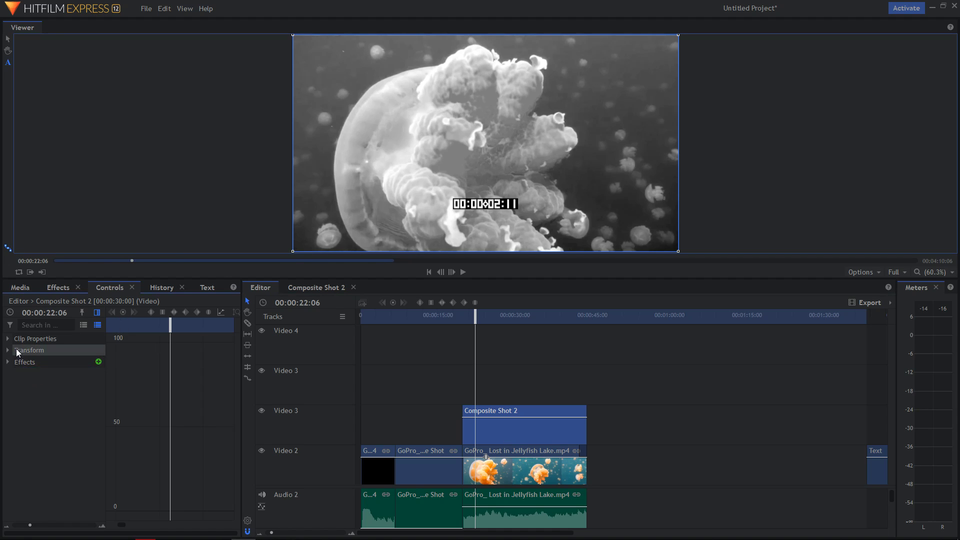
pyautogui.click(8, 350)
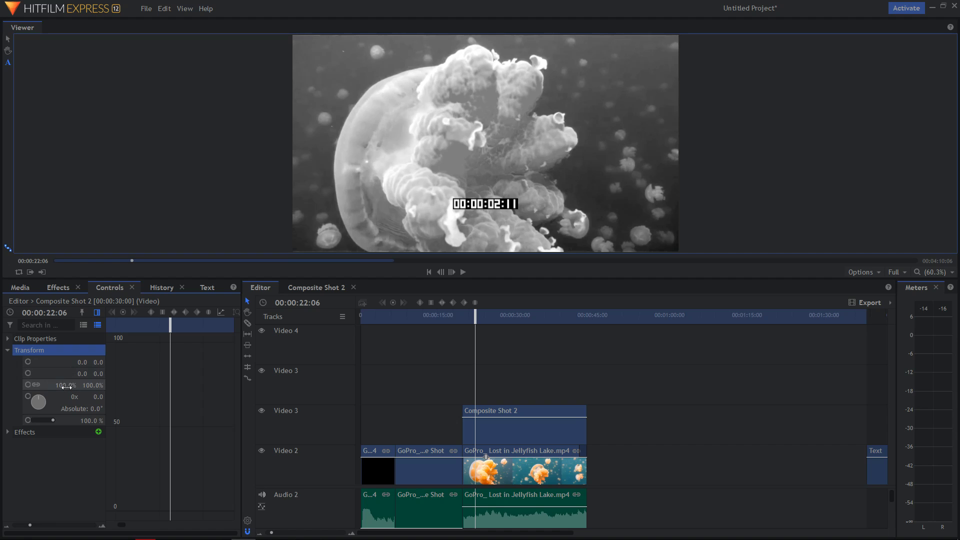
pyautogui.click(96, 312)
pyautogui.moveTo(198, 380)
pyautogui.mouseDown()
pyautogui.moveTo(232, 374)
pyautogui.moveTo(199, 384)
pyautogui.moveTo(213, 373)
pyautogui.moveTo(190, 311)
pyautogui.mouseUp()
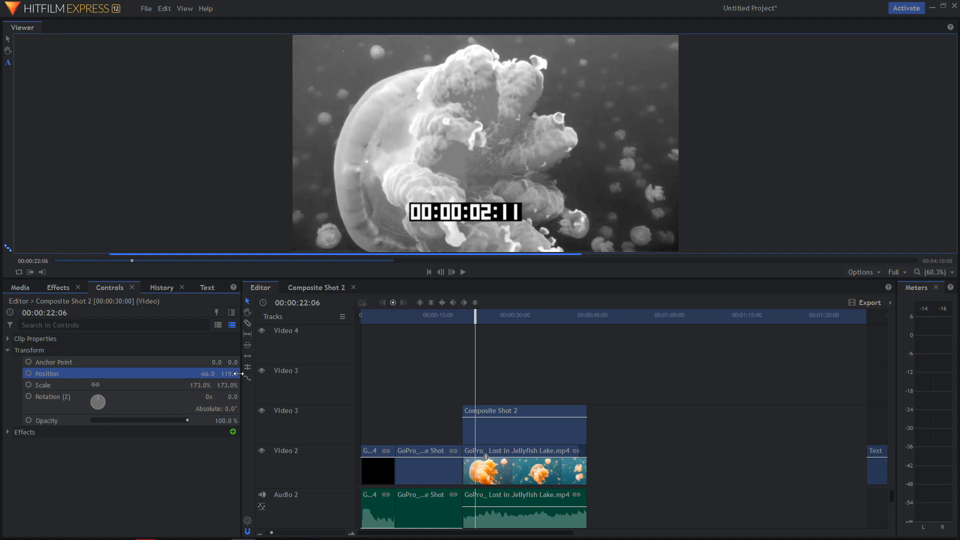
# Step: Play the edit from 00:00:19:13 to watch the enlarged timecode counter run
pyautogui.moveTo(475, 316); pyautogui.dragTo(461, 315)
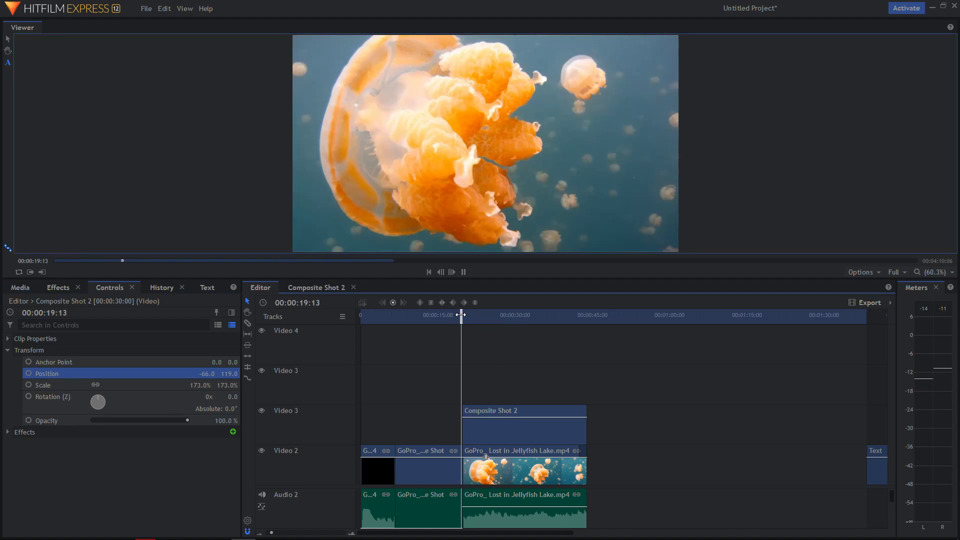
pyautogui.press('space')
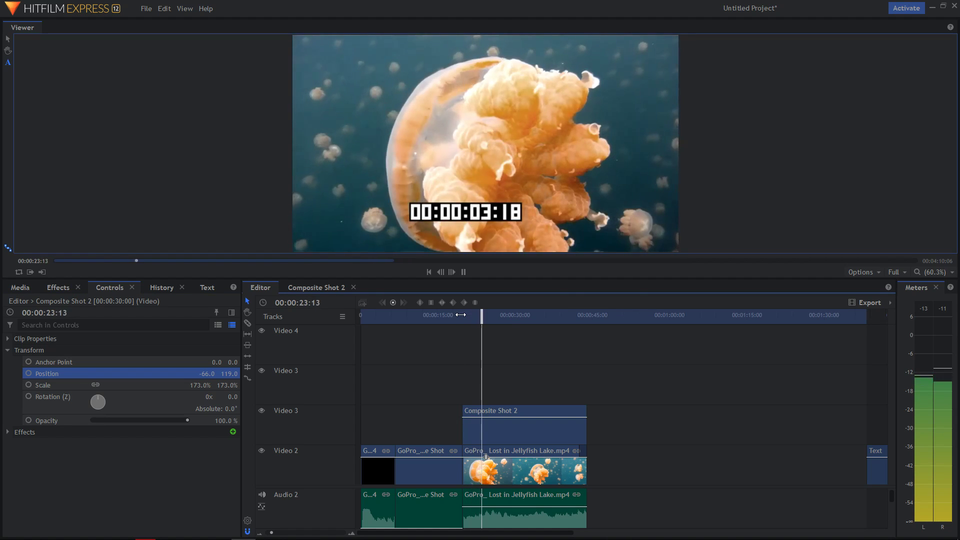
pyautogui.press('space')
pyautogui.press('space')
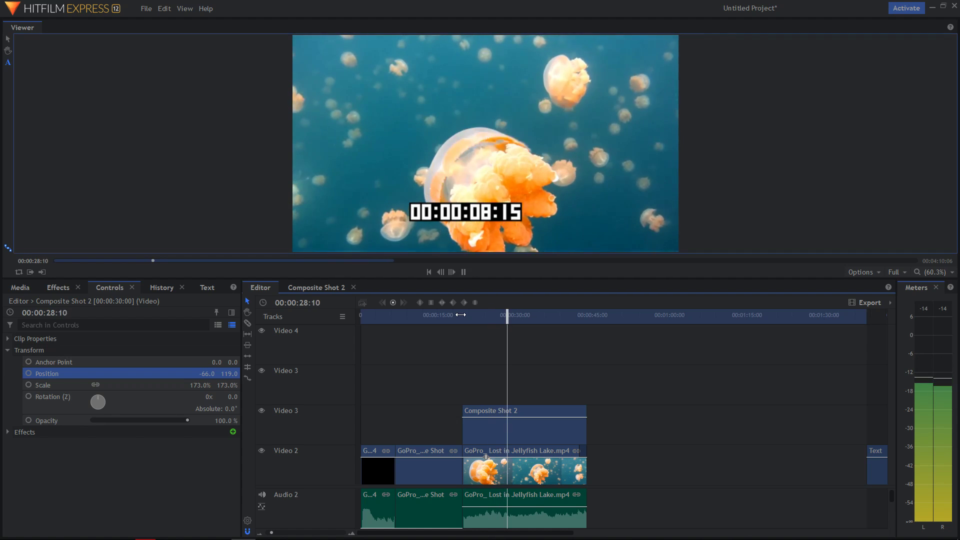
pyautogui.press('space')
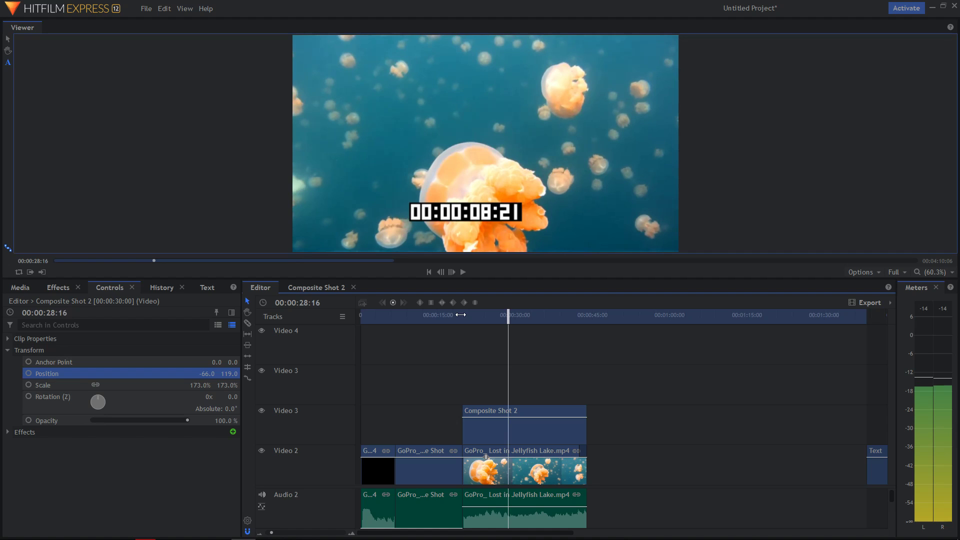